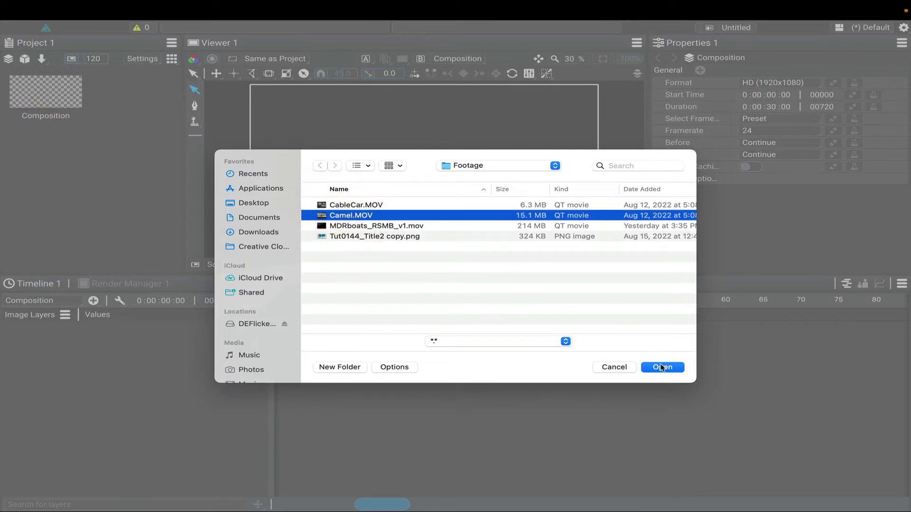
Import Camel.MOV, check that it runs at 30 fps, and set the composition framerate to 30
{"action": "left_click", "coordinate": [663, 368]}
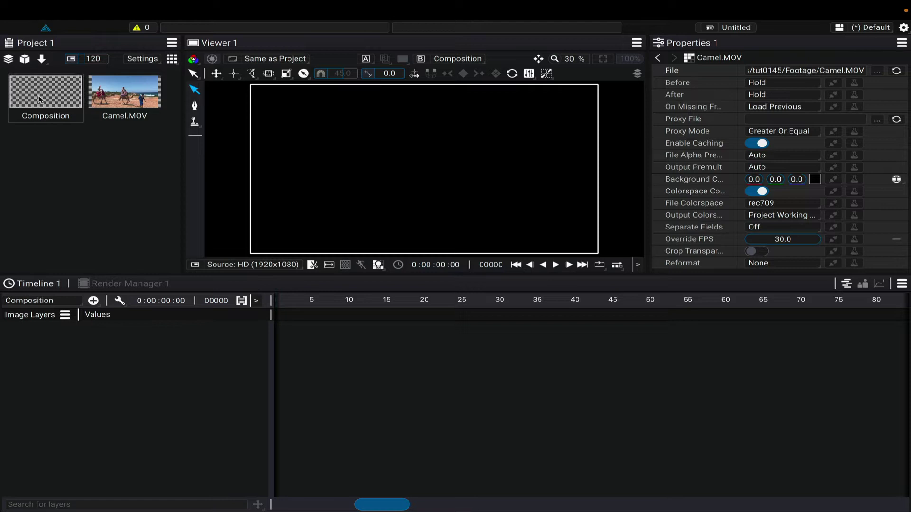
{"action": "left_click", "coordinate": [128, 92]}
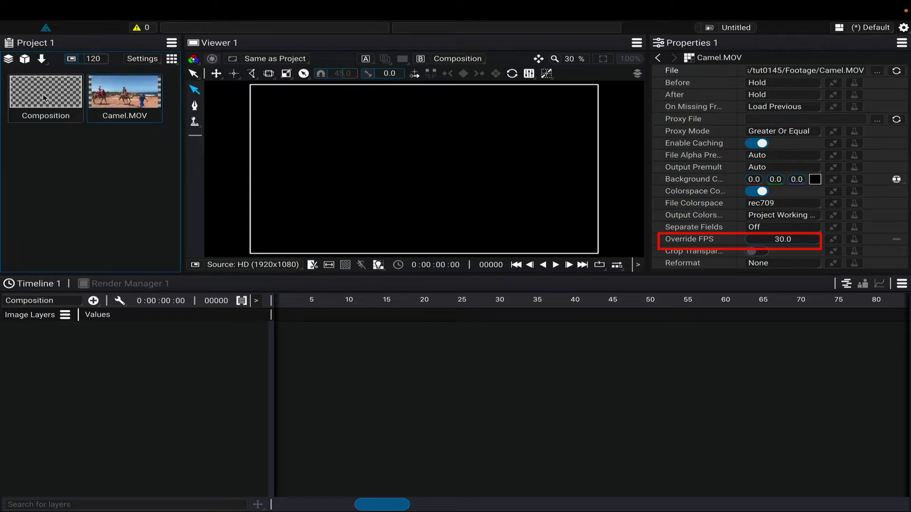
{"action": "left_click", "coordinate": [42, 110]}
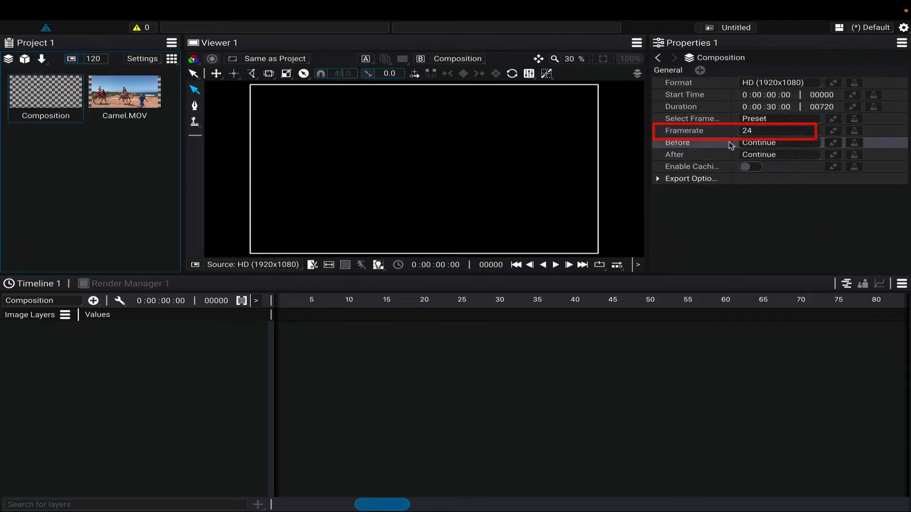
{"action": "left_click", "coordinate": [791, 134]}
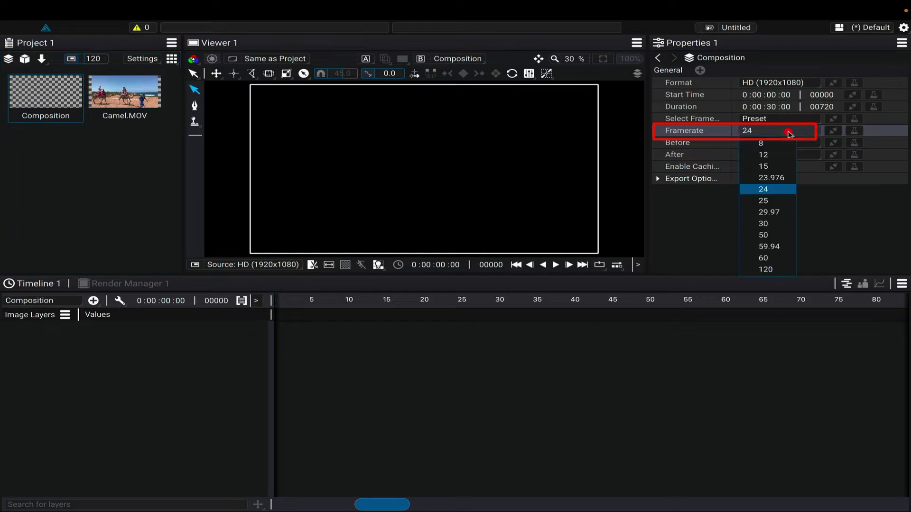
{"action": "left_click", "coordinate": [791, 224]}
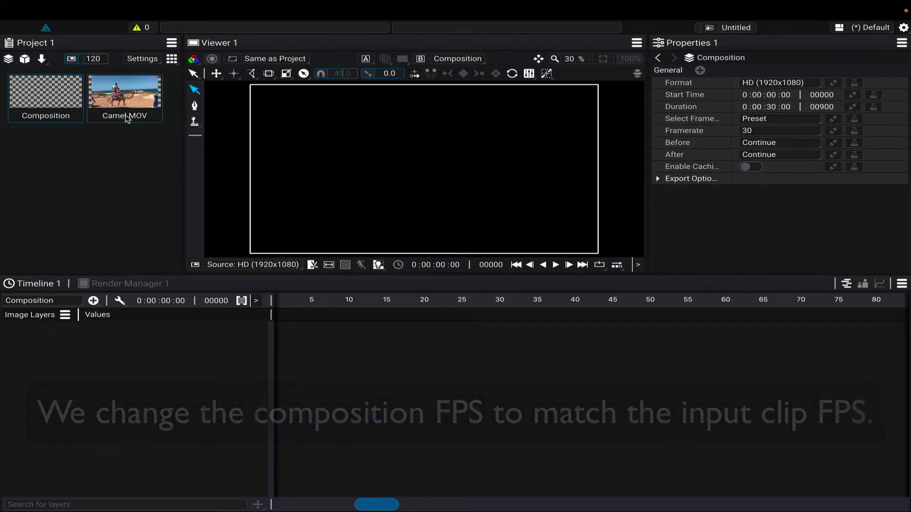
Add Camel.MOV to the composition as a layer and expand its Source properties
{"action": "left_click_drag", "start_coordinate": [125, 116], "coordinate": [102, 327]}
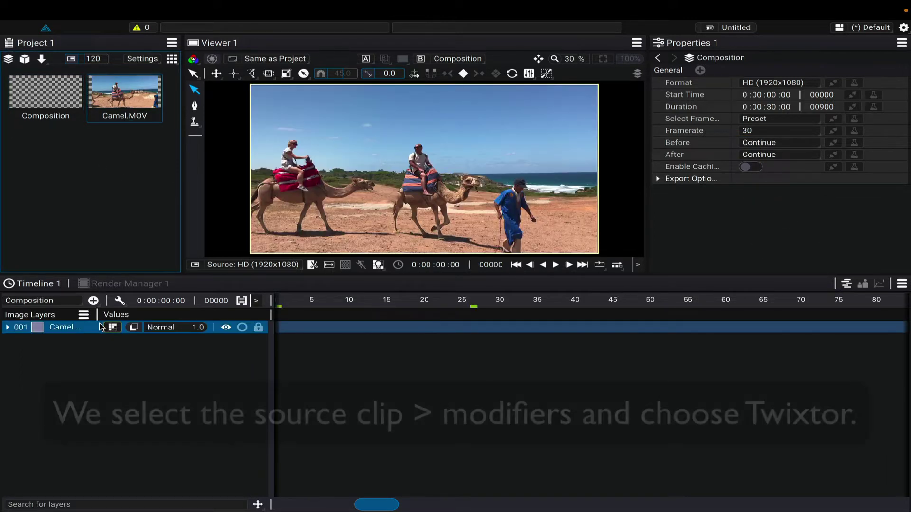
{"action": "left_click", "coordinate": [8, 328]}
{"action": "left_click", "coordinate": [31, 340]}
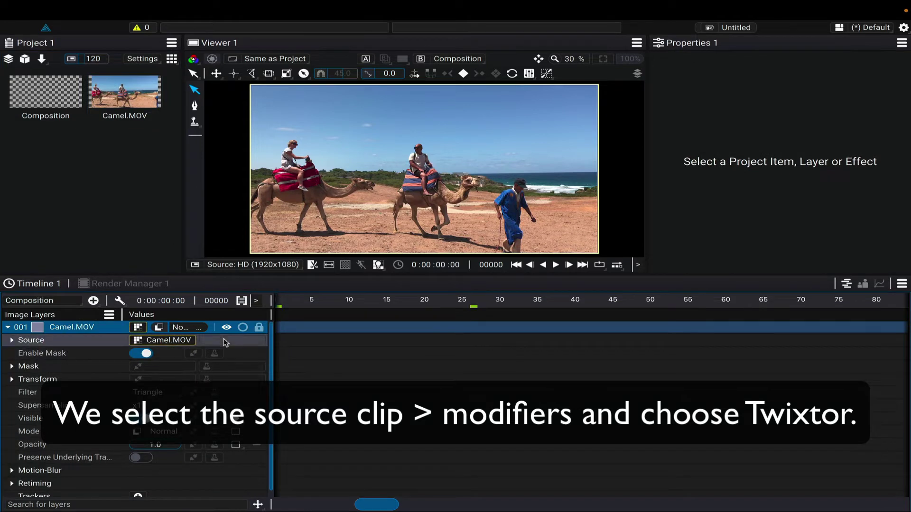
Apply the Twixtor modifier to the layer's source, searching 'Twi', and preview the footage
{"action": "left_click", "coordinate": [206, 340]}
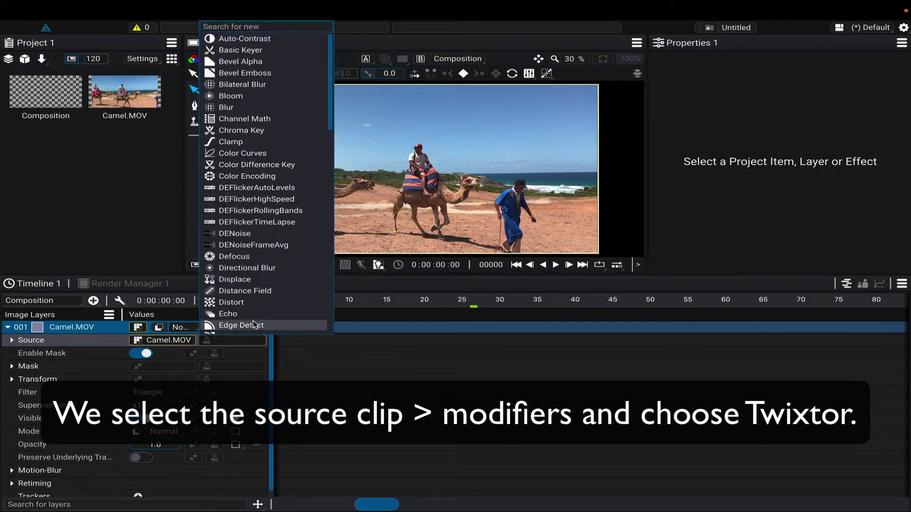
{"action": "scroll", "coordinate": [256, 327], "scroll_direction": "down", "scroll_amount": 1}
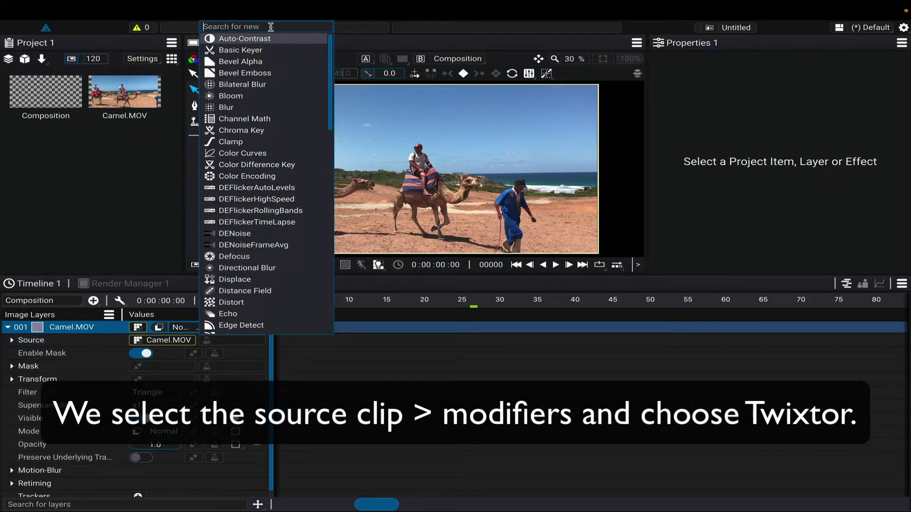
{"action": "type", "text": "Twi"}
{"action": "left_click", "coordinate": [255, 38]}
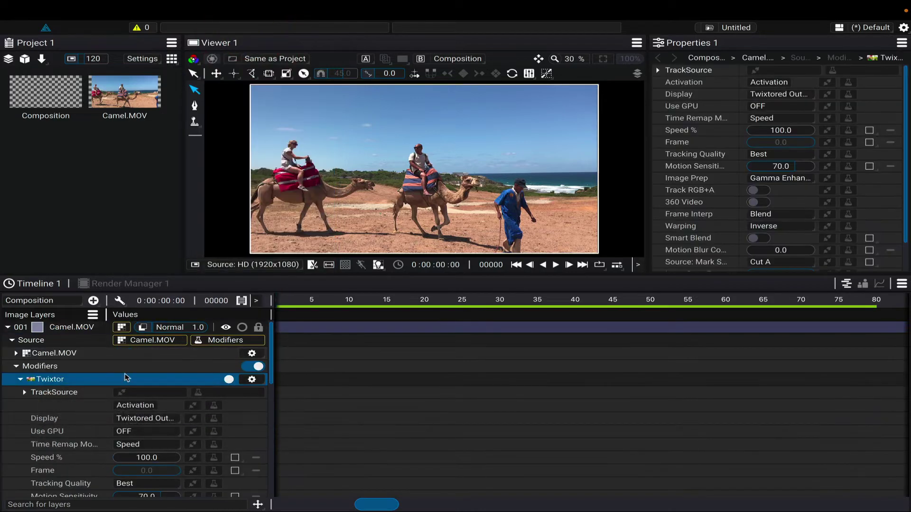
{"action": "key", "text": "super+shift+a"}
{"action": "left_click", "coordinate": [88, 378]}
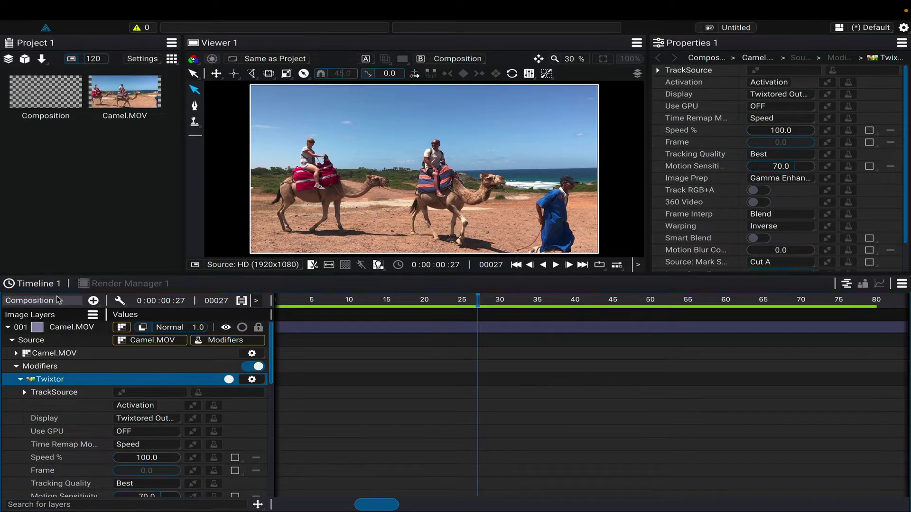
Extend the Camel.MOV clip's end on the timeline to about frame 290
{"action": "left_click", "coordinate": [622, 402]}
{"action": "scroll", "coordinate": [621, 402], "scroll_direction": "down", "scroll_amount": 5}
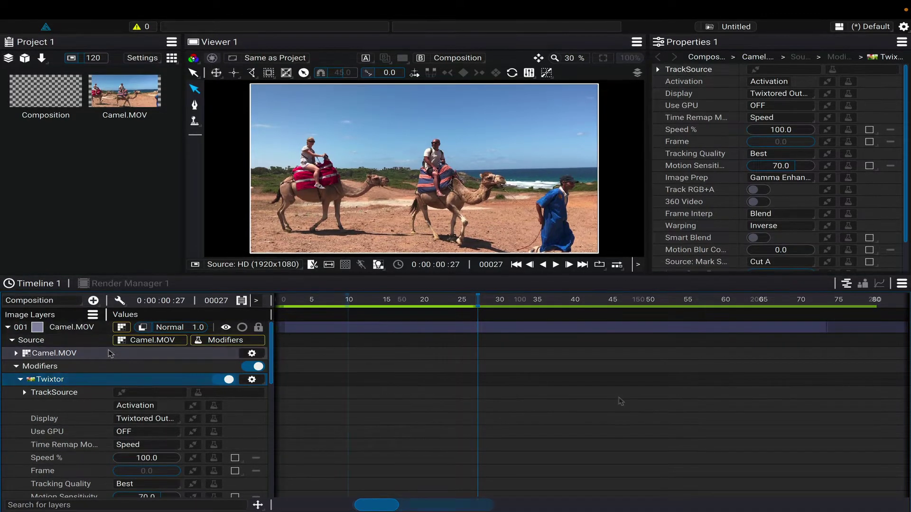
{"action": "scroll", "coordinate": [622, 402], "scroll_direction": "down", "scroll_amount": 3}
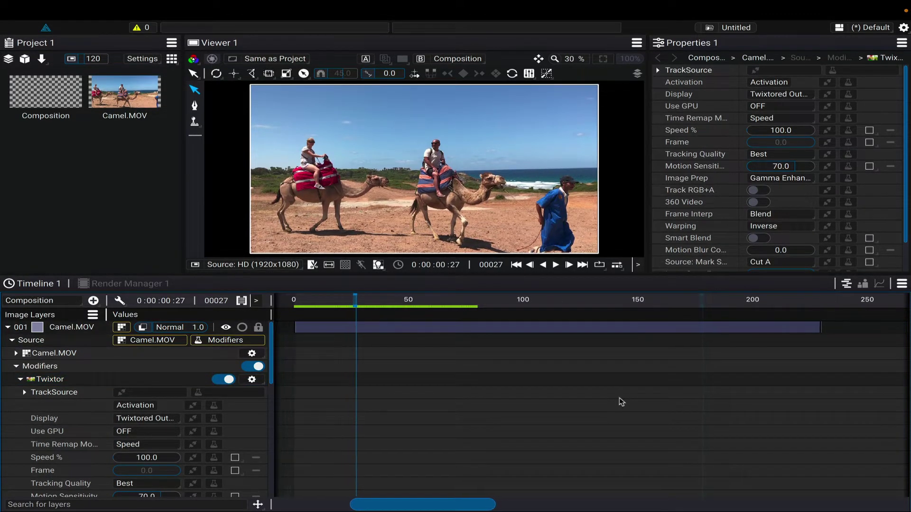
{"action": "scroll", "coordinate": [749, 385], "scroll_direction": "down", "scroll_amount": 2}
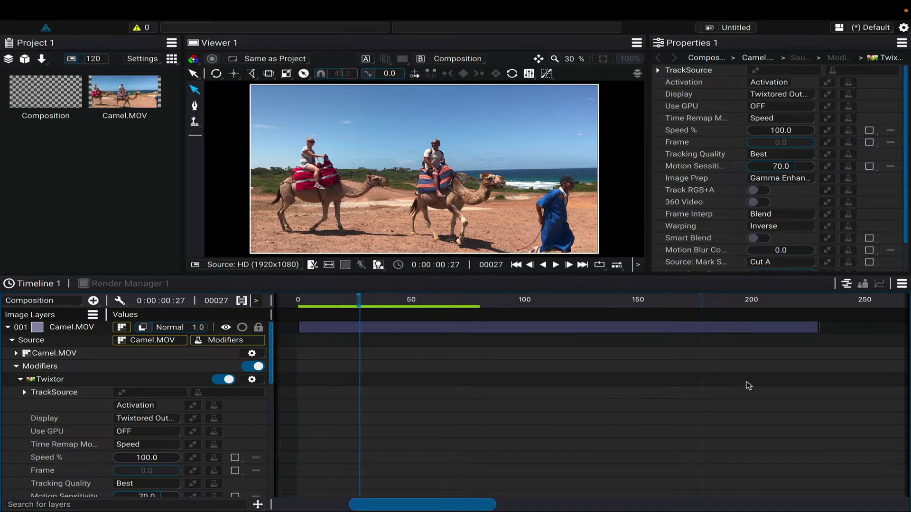
{"action": "scroll", "coordinate": [849, 385], "scroll_direction": "down", "scroll_amount": 4}
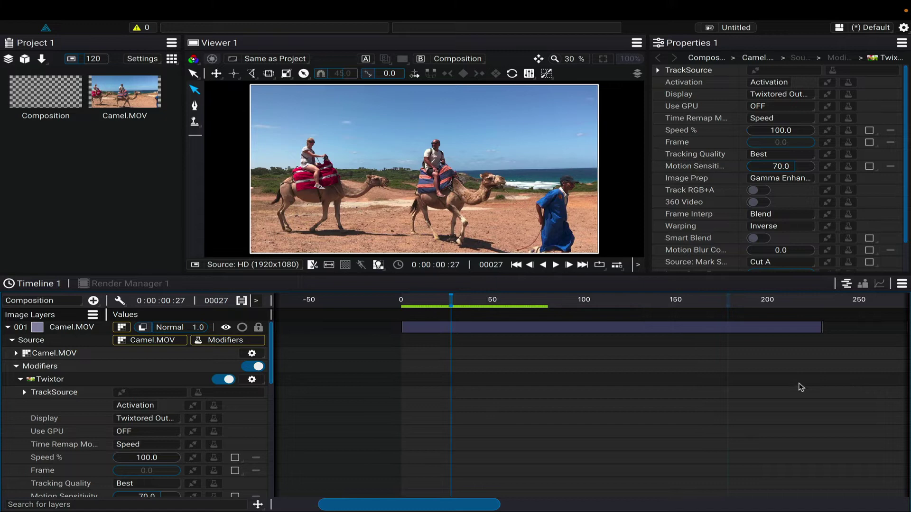
{"action": "left_click_drag", "start_coordinate": [745, 394], "coordinate": [701, 394]}
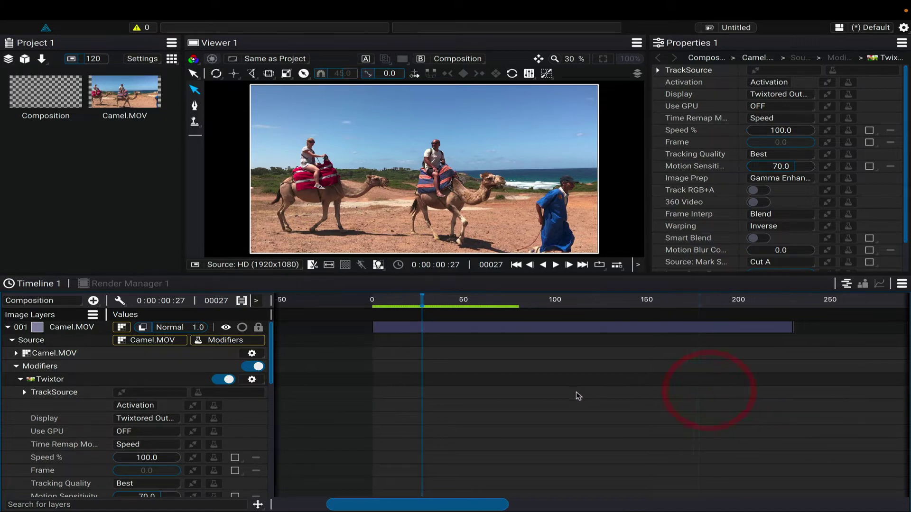
{"action": "left_click_drag", "start_coordinate": [581, 395], "coordinate": [492, 395]}
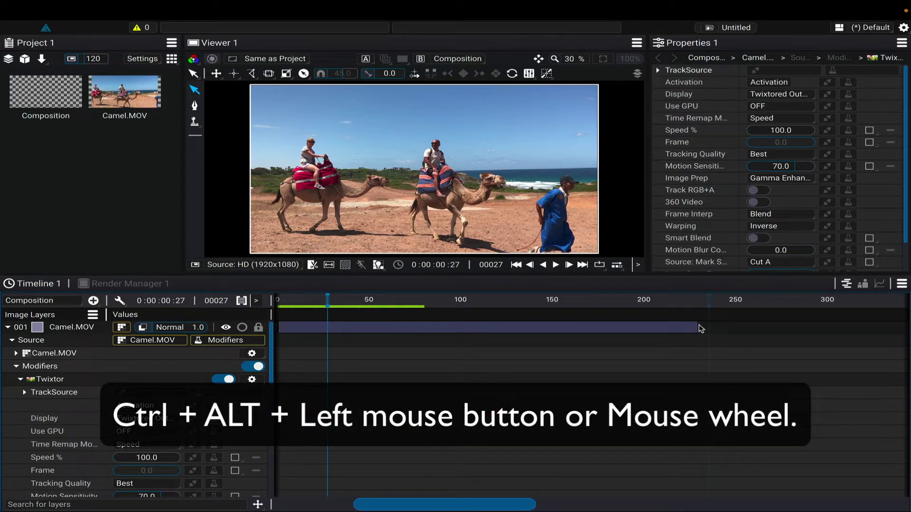
{"action": "mouse_move", "coordinate": [701, 328]}
{"action": "left_mouse_down"}
{"action": "mouse_move", "coordinate": [890, 325]}
{"action": "mouse_move", "coordinate": [814, 327]}
{"action": "left_mouse_up"}
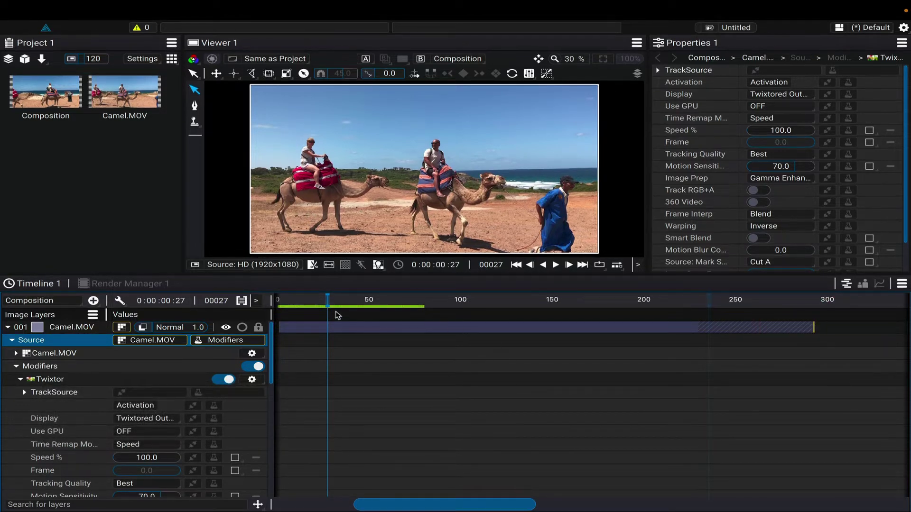
Keep Twixtor showing the Twixtored Output with Speed time remap mode
{"action": "left_click", "coordinate": [143, 418]}
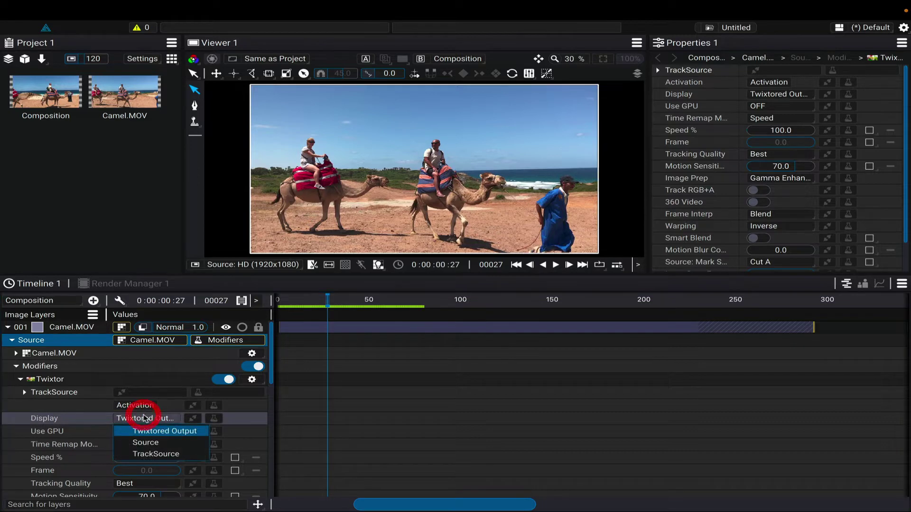
{"action": "left_click", "coordinate": [189, 434]}
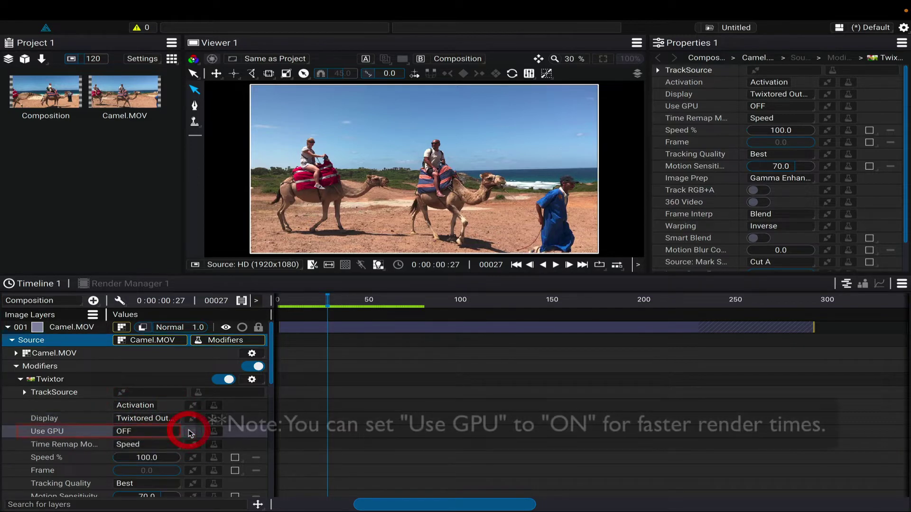
{"action": "left_click", "coordinate": [152, 445]}
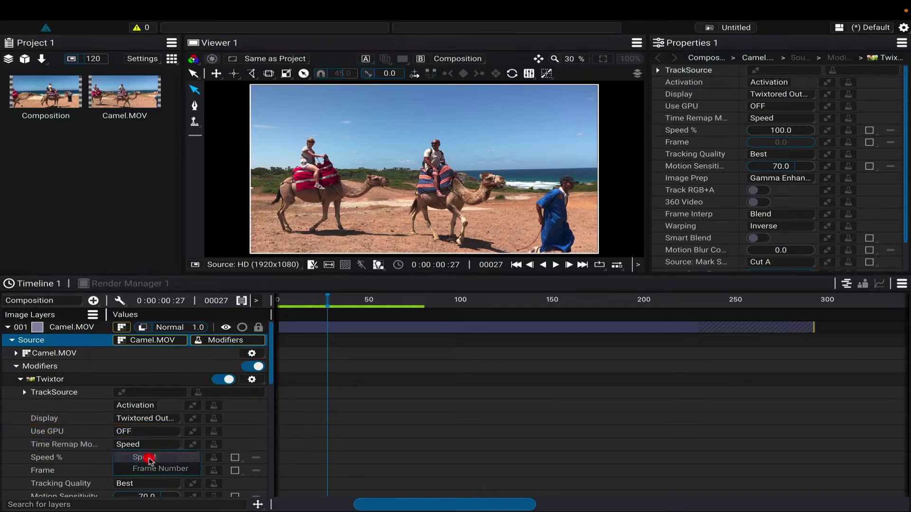
{"action": "left_click", "coordinate": [150, 459]}
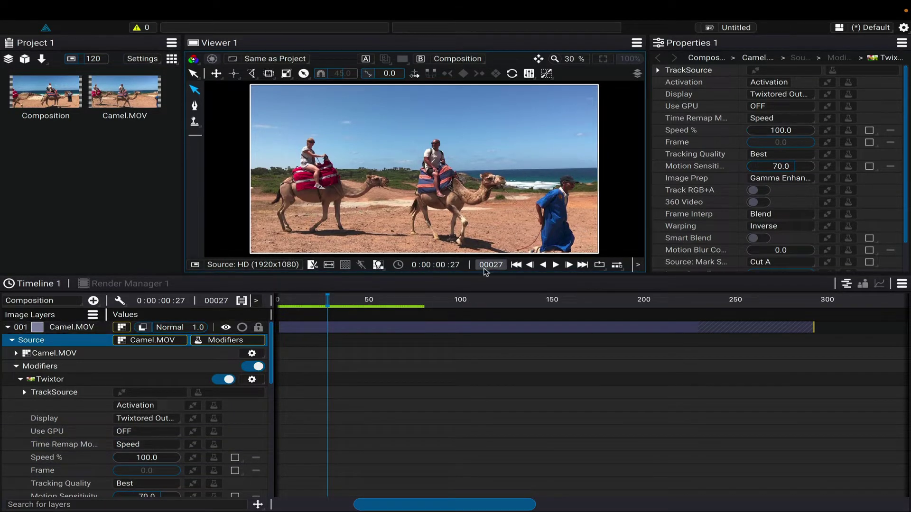
Set Speed % to 100 and add a Speed % keyframe at frame 25
{"action": "key", "text": "BackSpace"}
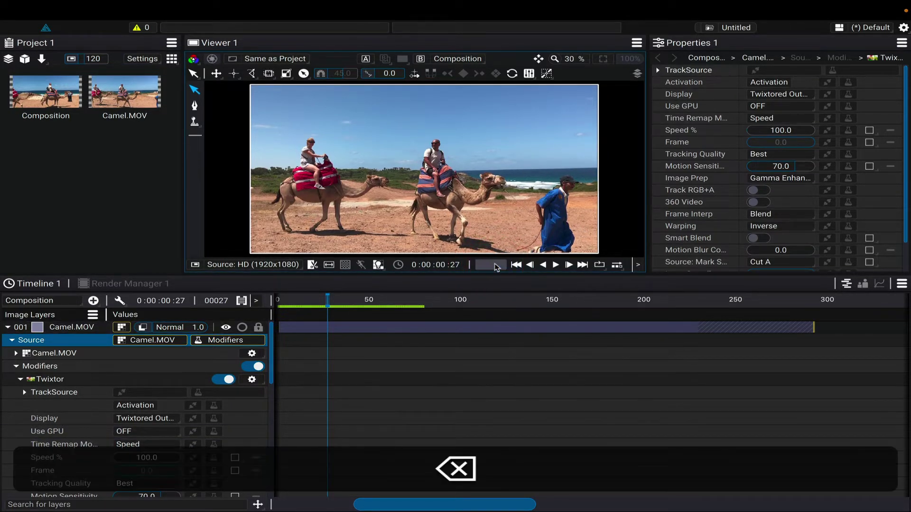
{"action": "left_click", "coordinate": [155, 473]}
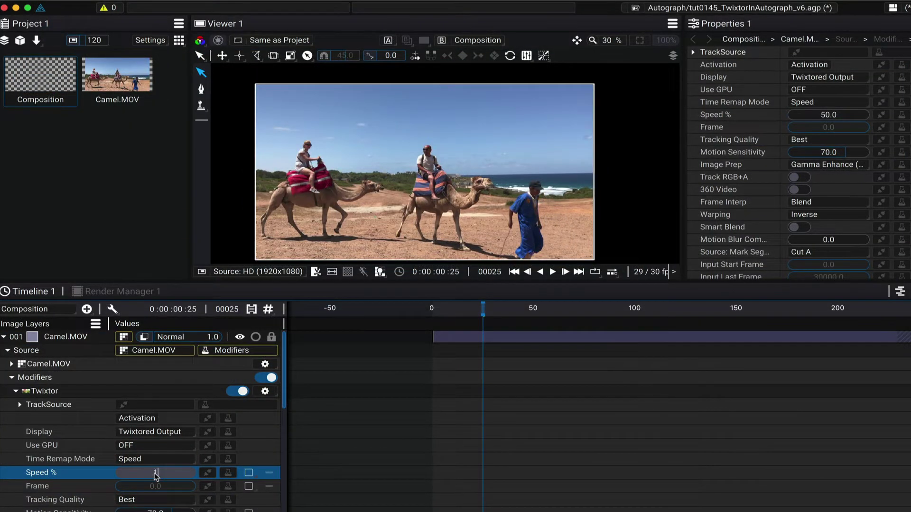
{"action": "type", "text": "100"}
{"action": "key", "text": "Return"}
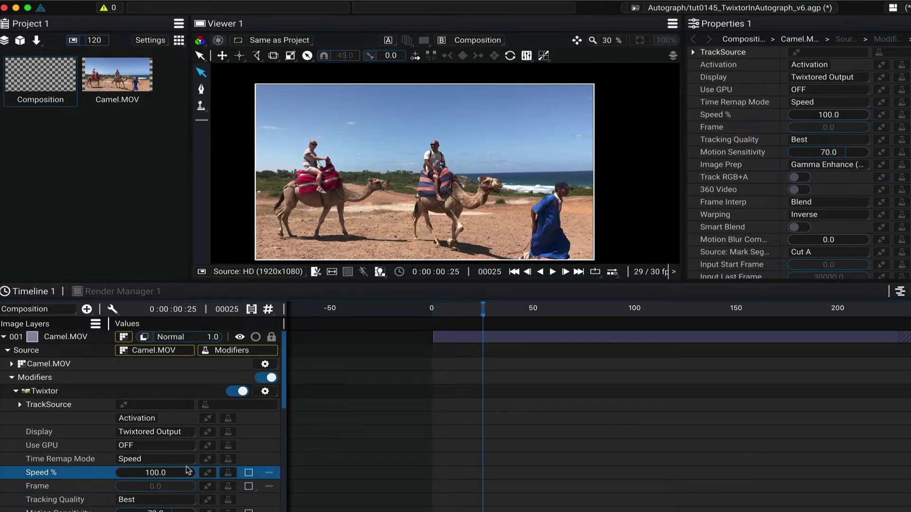
{"action": "left_click_drag", "start_coordinate": [248, 474], "coordinate": [250, 448]}
{"action": "left_click", "coordinate": [250, 455]}
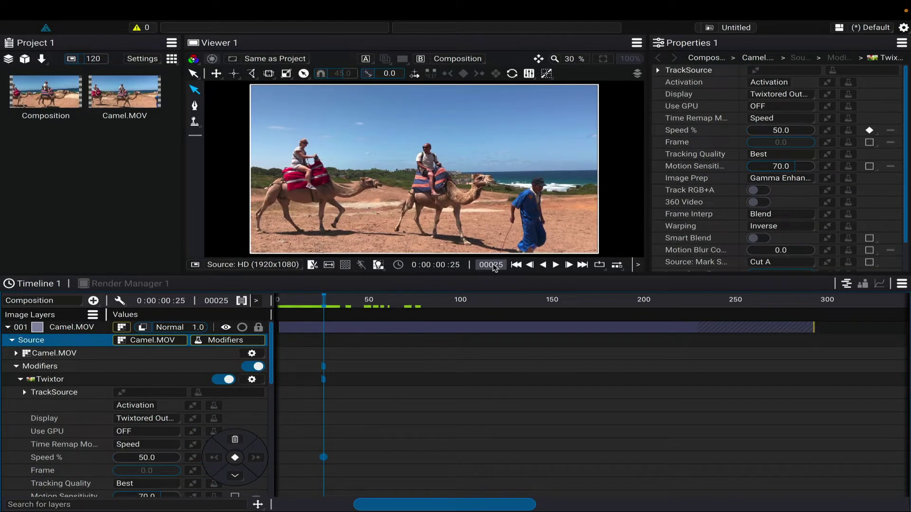
Add a Speed % keyframe at frame 75
{"action": "left_click", "coordinate": [492, 265]}
{"action": "key", "text": "BackSpace"}
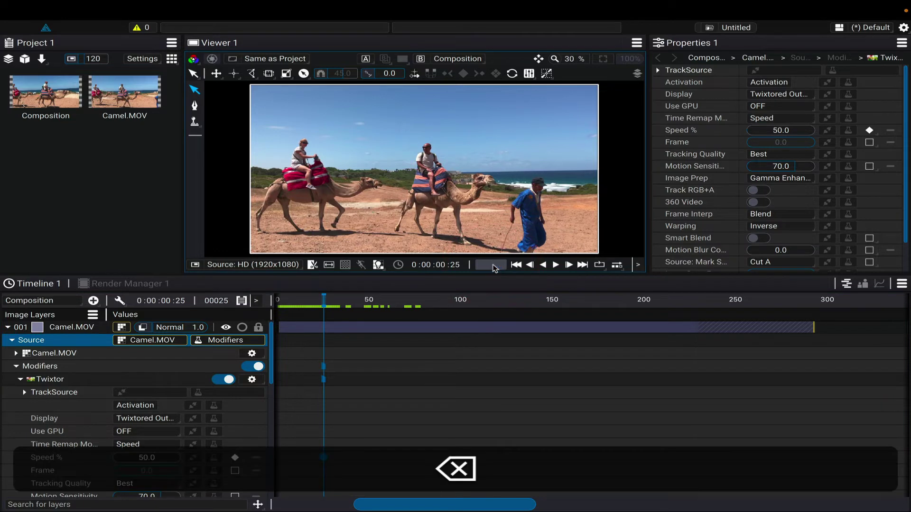
{"action": "type", "text": "75"}
{"action": "key", "text": "Return"}
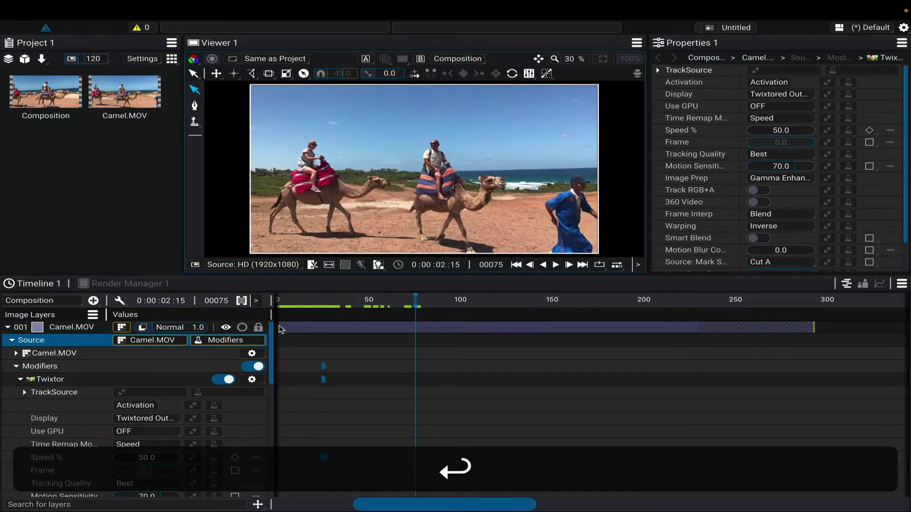
{"action": "left_click", "coordinate": [235, 458]}
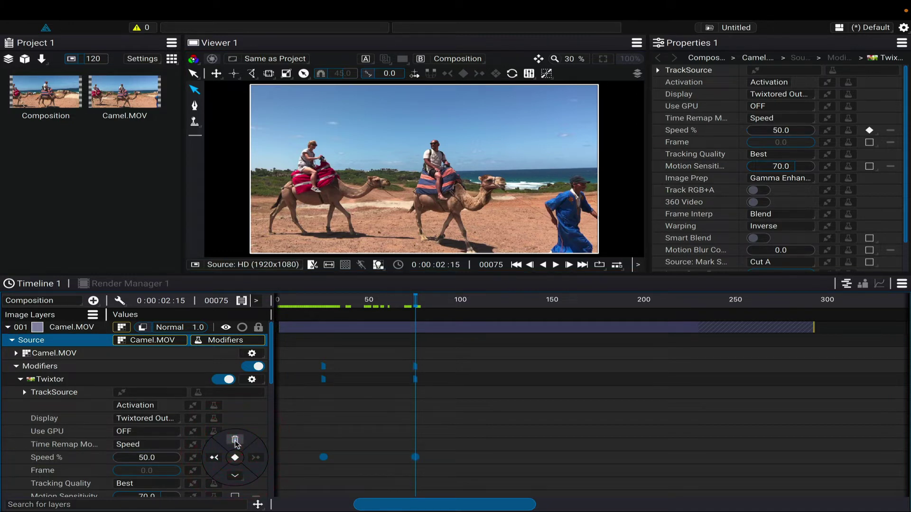
Keyframe Speed % at 125 on frame 100
{"action": "left_click", "coordinate": [491, 265]}
{"action": "type", "text": "100"}
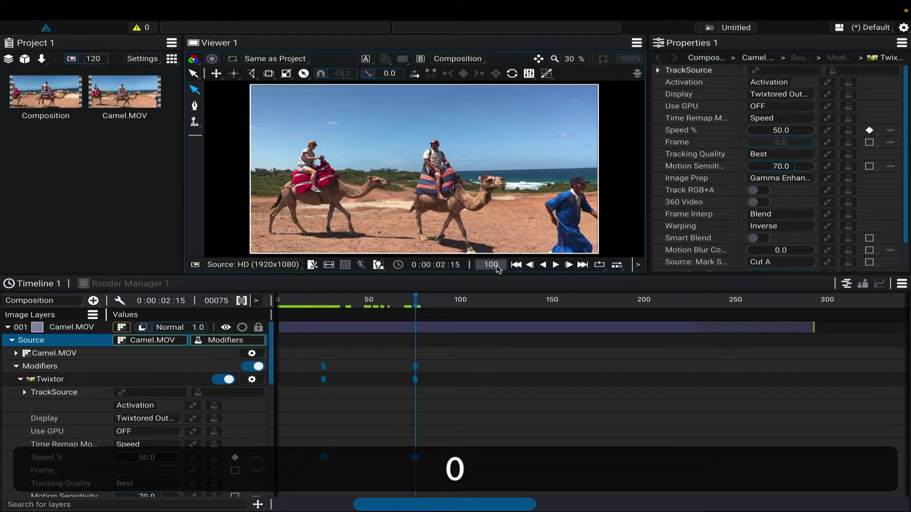
{"action": "key", "text": "Return"}
{"action": "left_click", "coordinate": [147, 458]}
{"action": "type", "text": "1"}
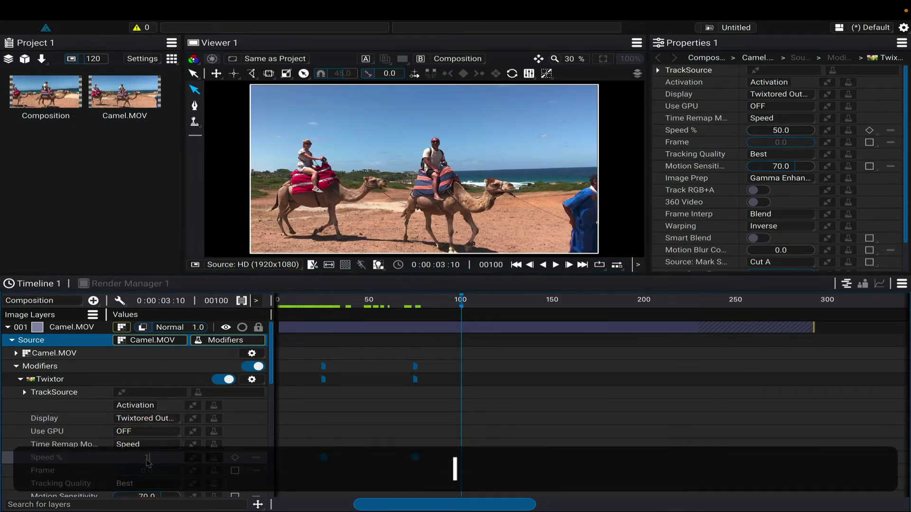
{"action": "type", "text": "25"}
{"action": "key", "text": "Return"}
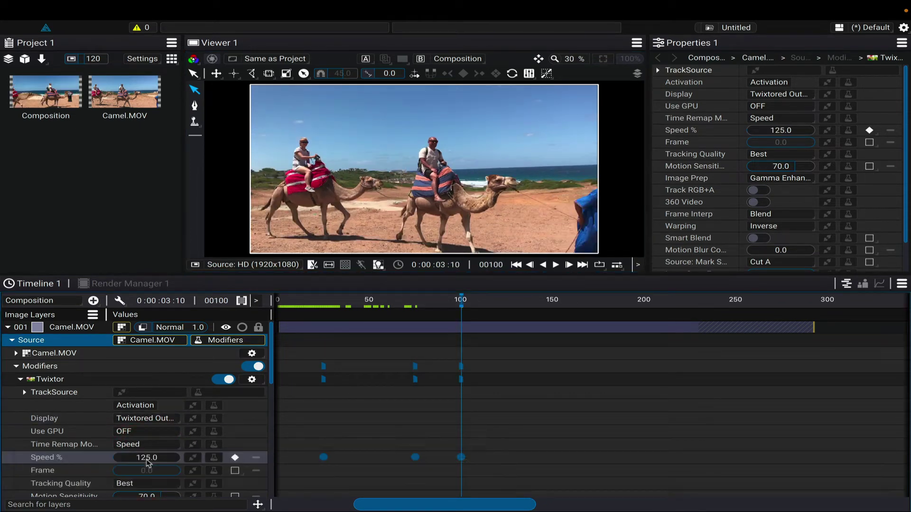
Add a Speed % keyframe at frame 150
{"action": "left_click", "coordinate": [503, 266]}
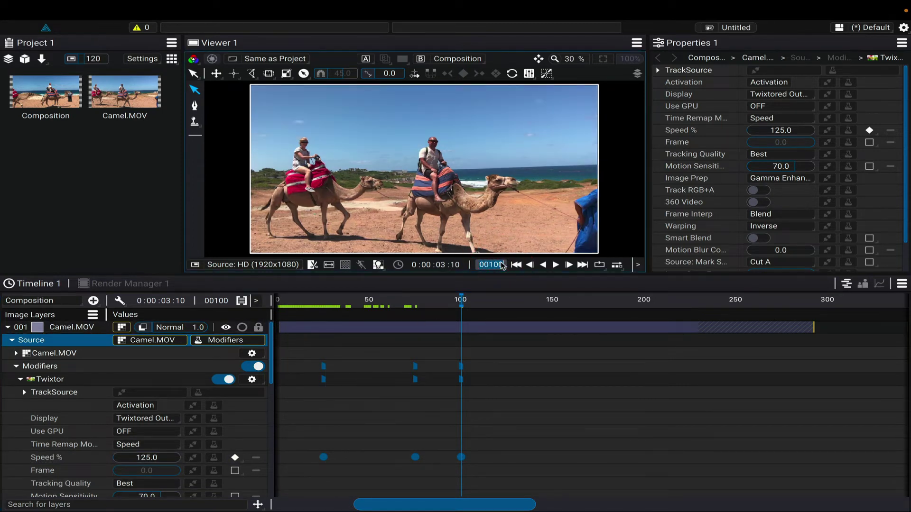
{"action": "key", "text": "BackSpace"}
{"action": "type", "text": "150"}
{"action": "key", "text": "Return"}
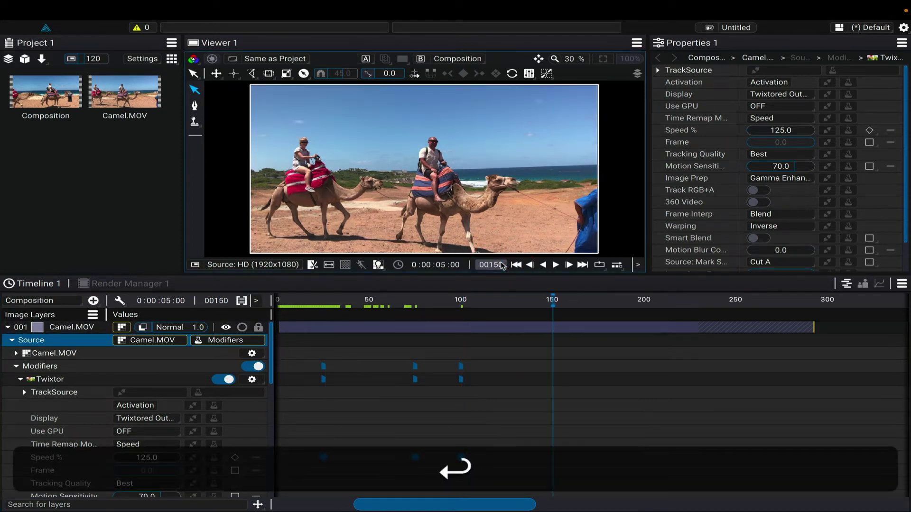
{"action": "left_click", "coordinate": [235, 457]}
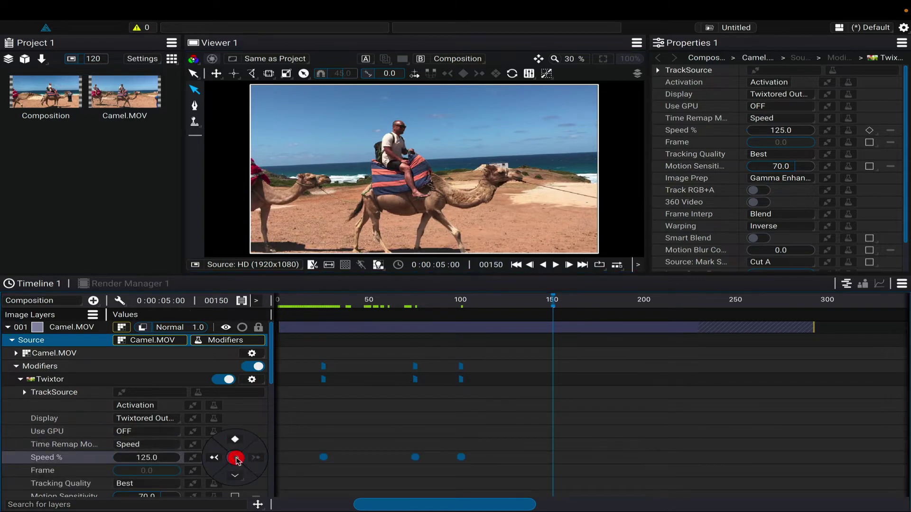
{"action": "right_click", "coordinate": [235, 457]}
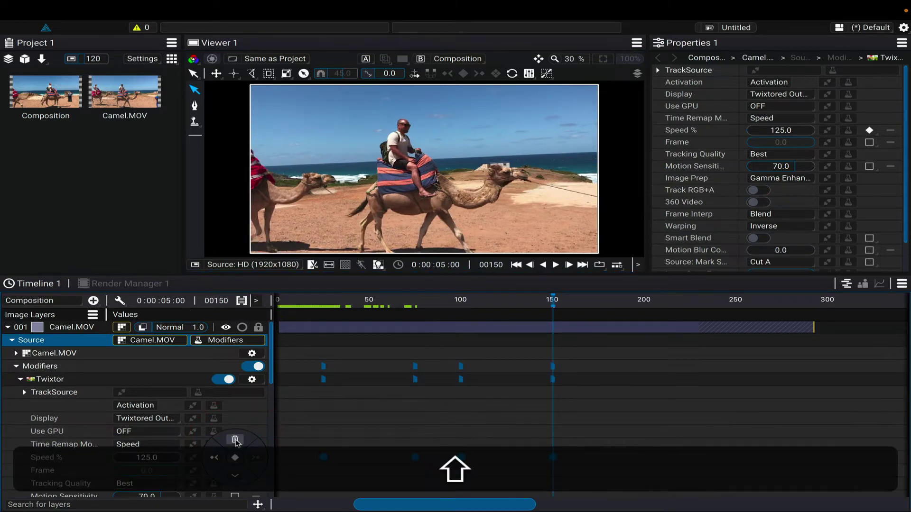
Keyframe Speed % at 60 on frame 180
{"action": "left_click", "coordinate": [498, 265]}
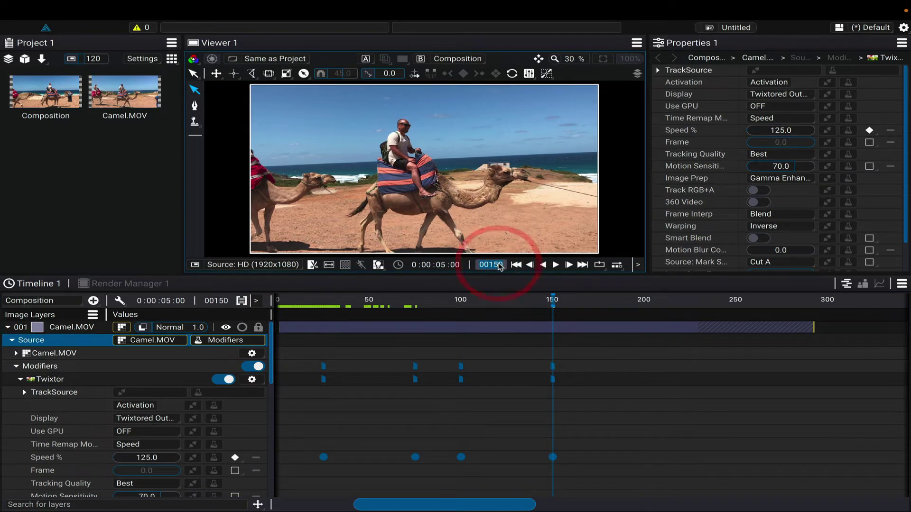
{"action": "key", "text": "BackSpace"}
{"action": "type", "text": "18"}
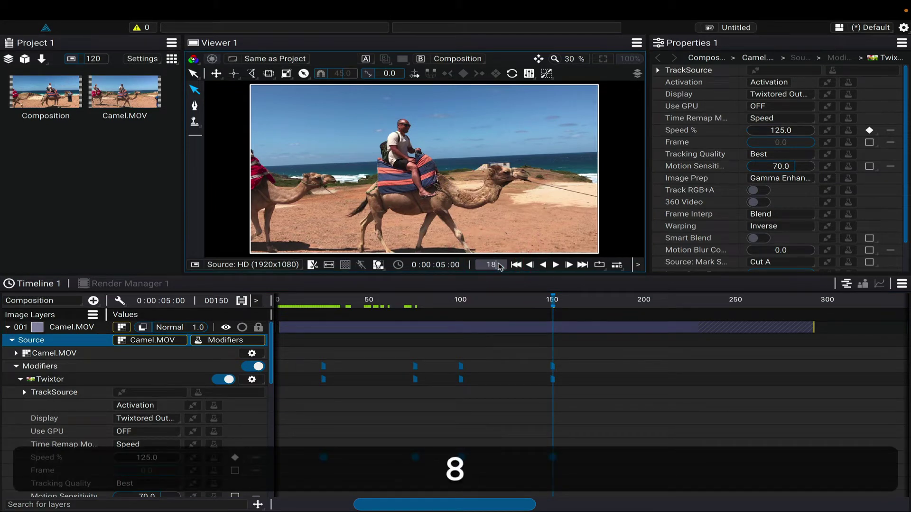
{"action": "type", "text": "0"}
{"action": "key", "text": "Return"}
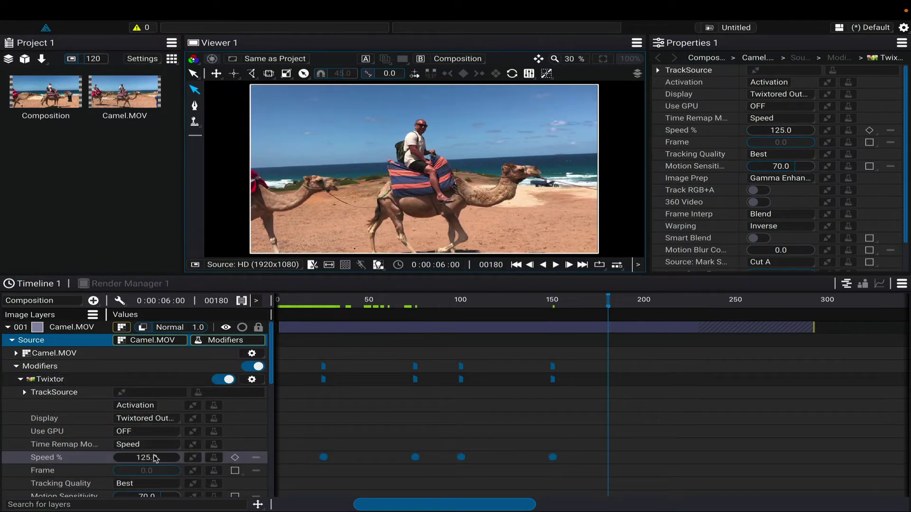
{"action": "left_click", "coordinate": [153, 456]}
{"action": "type", "text": "60"}
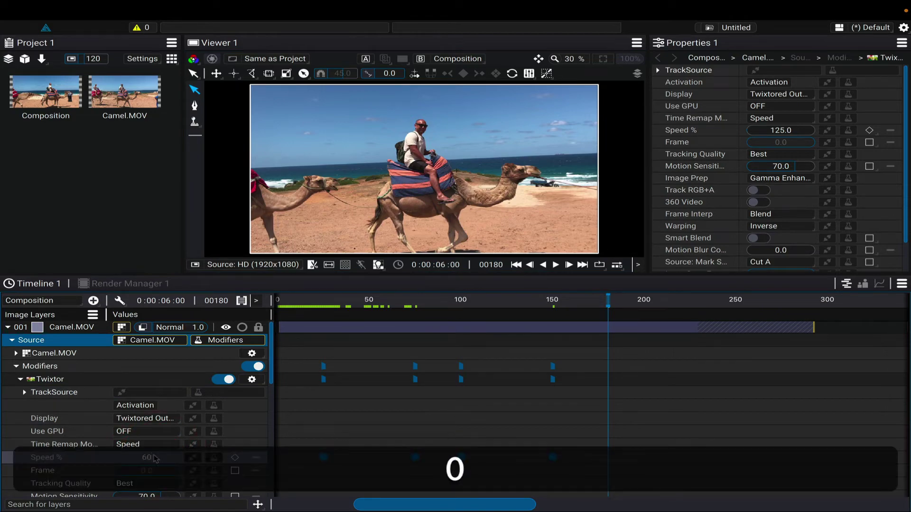
{"action": "key", "text": "Return"}
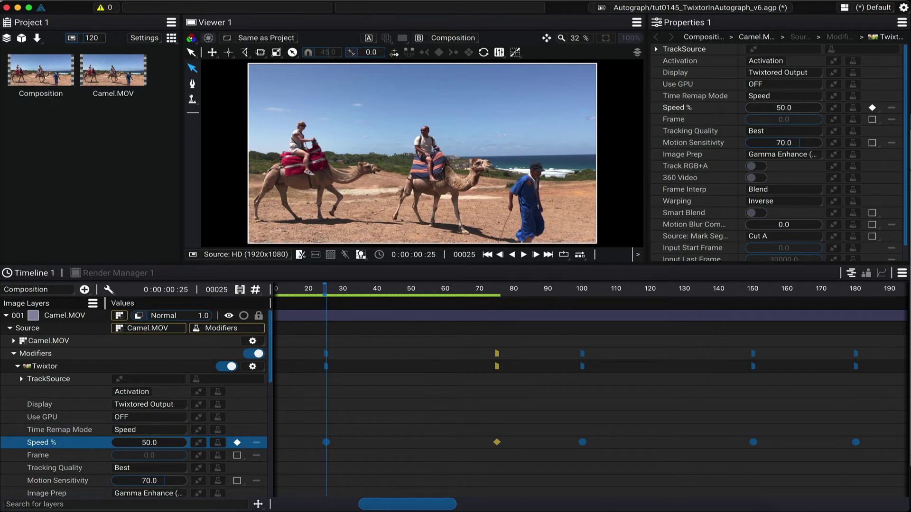
Show the Speed % graph and switch the frame 75 keyframe to Smooth interpolation
{"action": "left_click", "coordinate": [882, 274]}
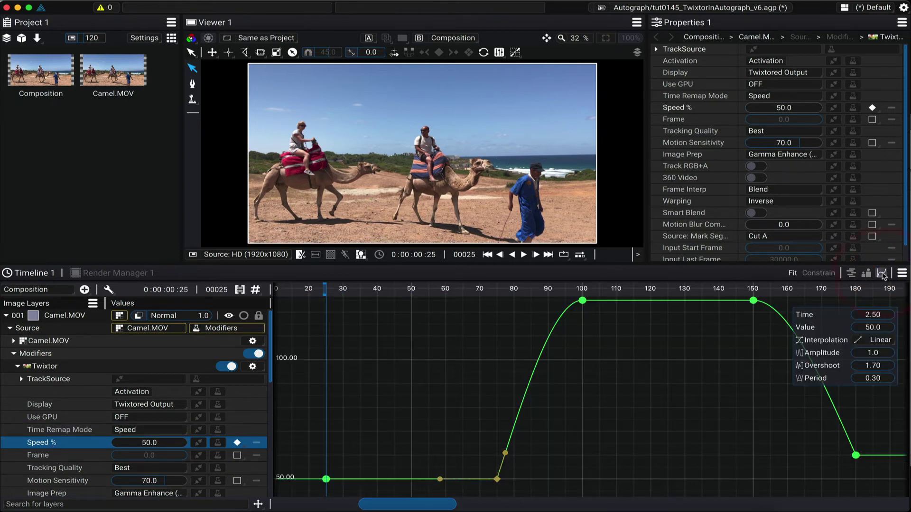
{"action": "left_click", "coordinate": [507, 485]}
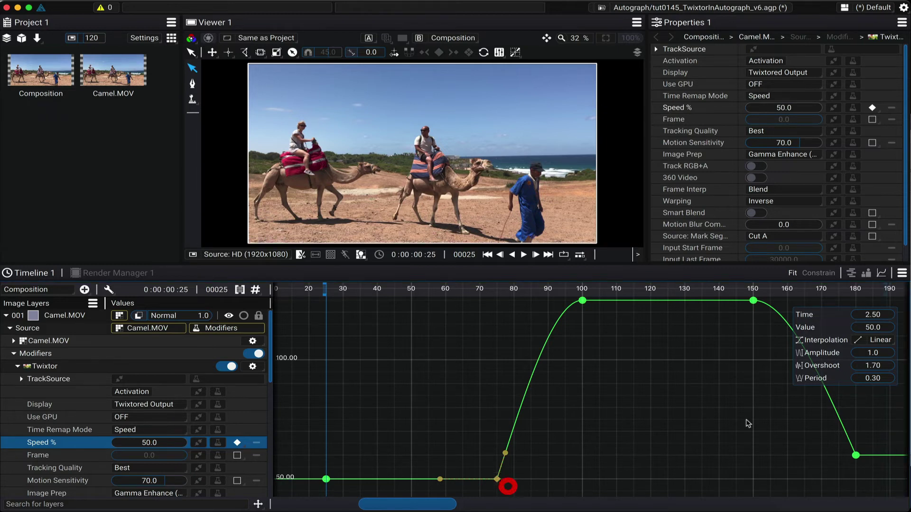
{"action": "left_click", "coordinate": [877, 340]}
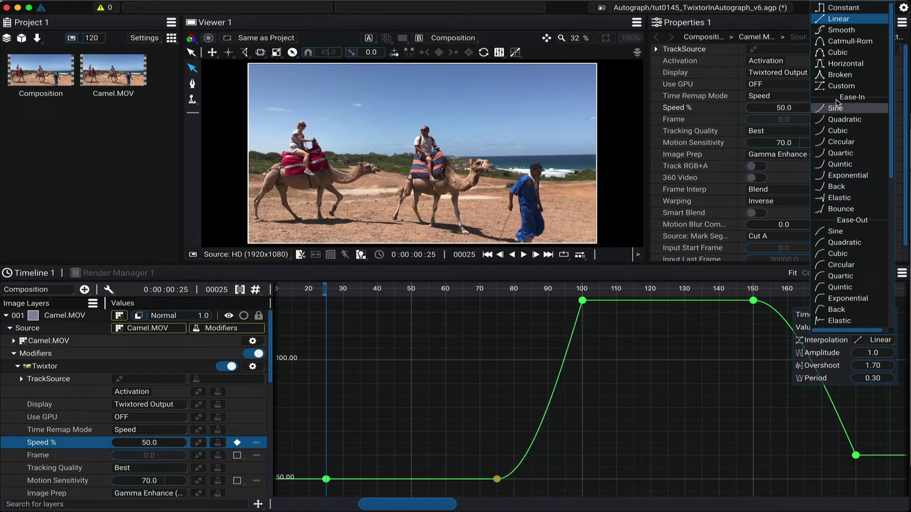
{"action": "left_click", "coordinate": [841, 30]}
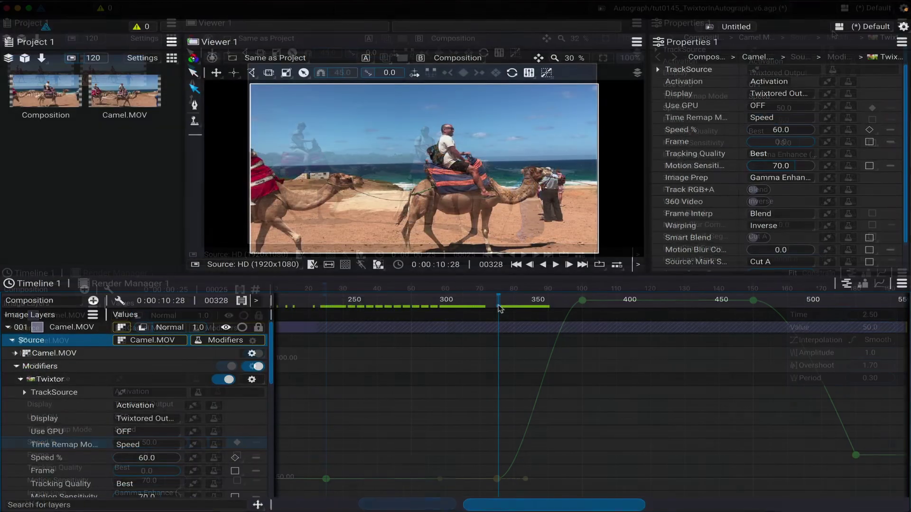
Preview frames near the end, then trim the Camel.MOV layer back to about frame 305
{"action": "mouse_move", "coordinate": [461, 301]}
{"action": "left_mouse_down"}
{"action": "mouse_move", "coordinate": [400, 305]}
{"action": "mouse_move", "coordinate": [468, 317]}
{"action": "left_mouse_up"}
{"action": "scroll", "coordinate": [660, 319], "scroll_direction": "right", "scroll_amount": 3}
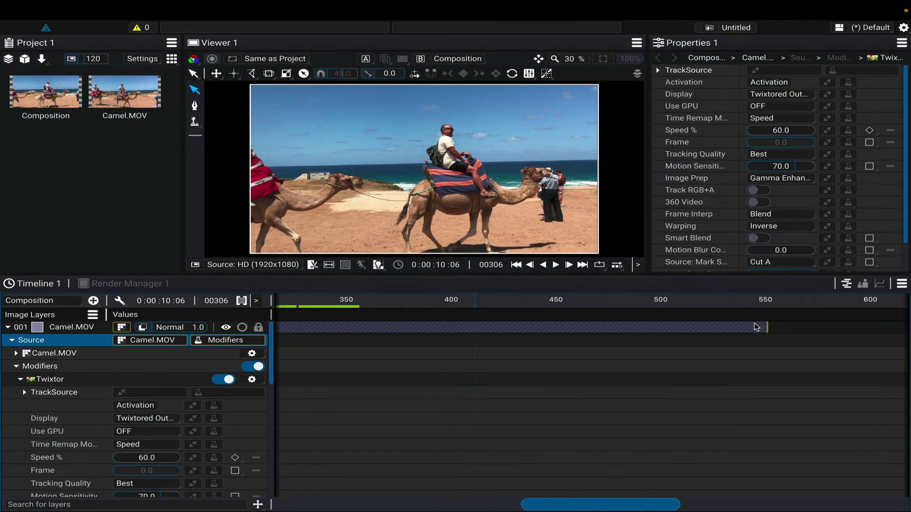
{"action": "left_click_drag", "start_coordinate": [767, 329], "coordinate": [412, 329]}
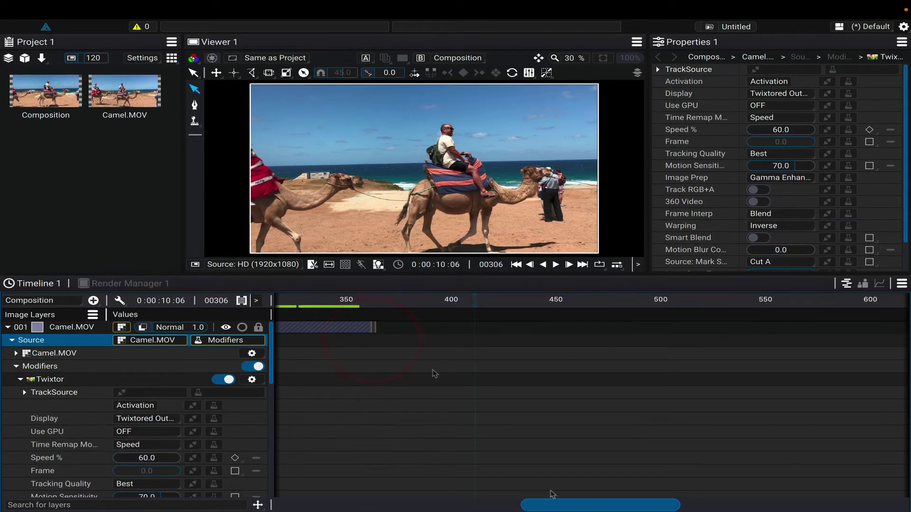
{"action": "scroll", "coordinate": [491, 491], "scroll_direction": "left", "scroll_amount": 3}
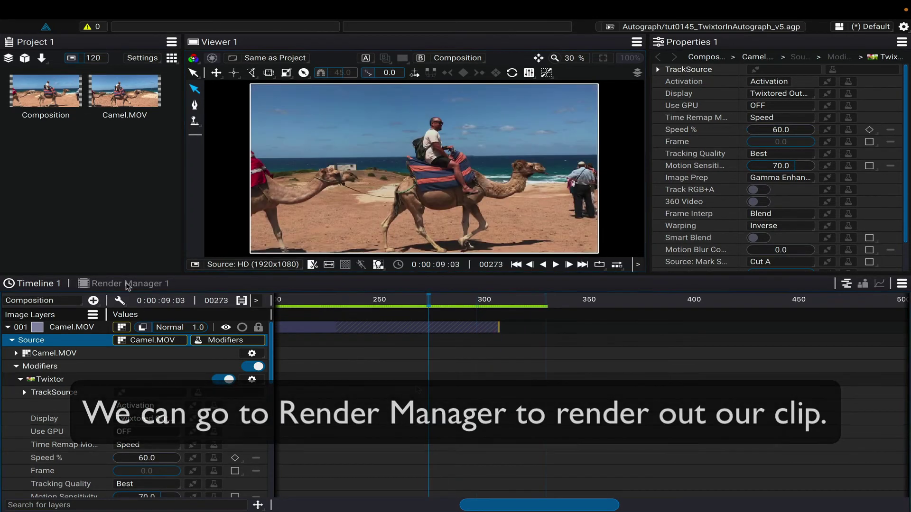
Add the Composition to the Render Manager queue and select Render Instance 1
{"action": "left_click", "coordinate": [127, 283]}
{"action": "left_click", "coordinate": [11, 301]}
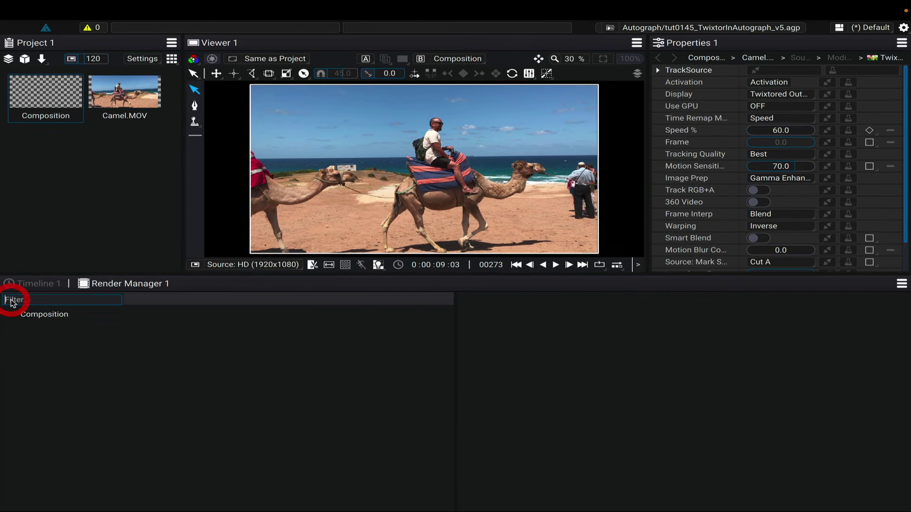
{"action": "left_click", "coordinate": [62, 317]}
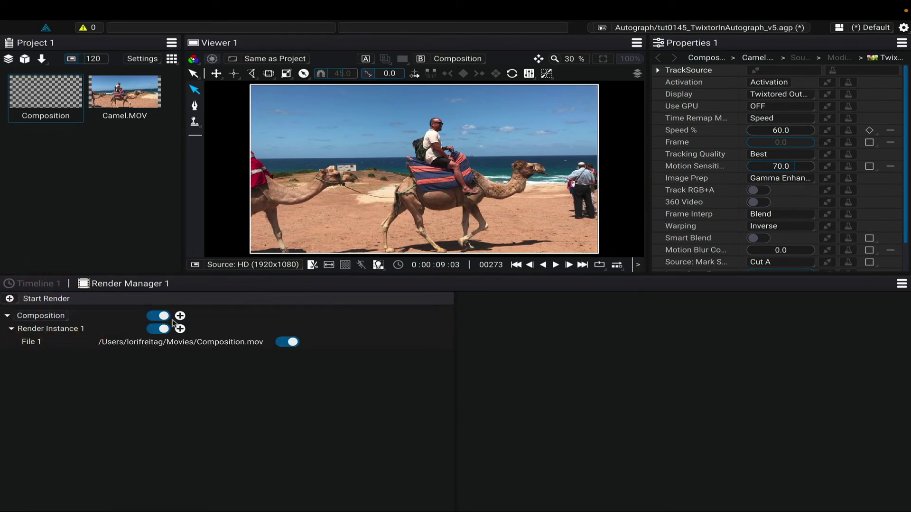
{"action": "left_click", "coordinate": [167, 349]}
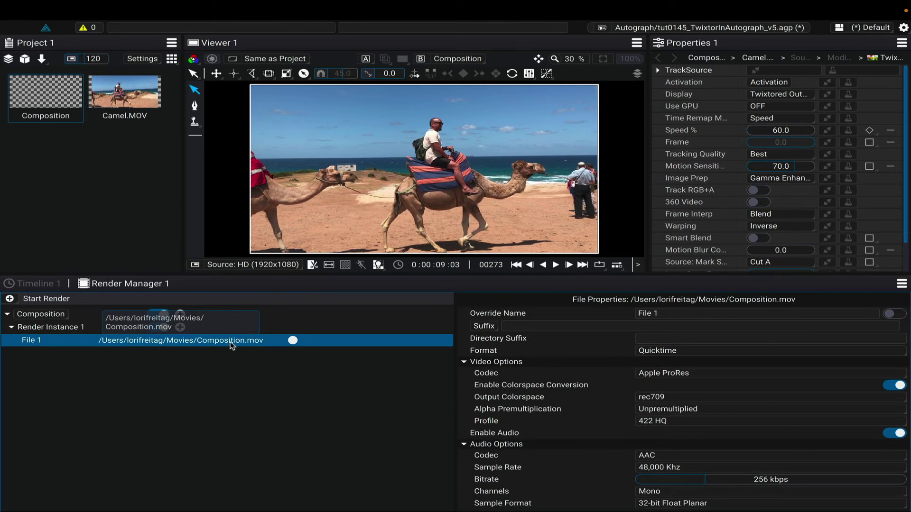
{"action": "left_click", "coordinate": [145, 327]}
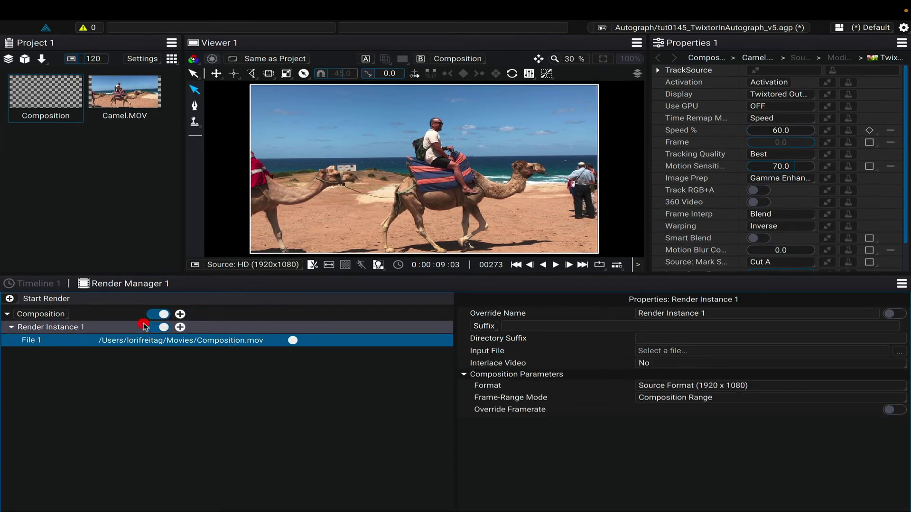
Browse for the render instance's input file through Desktop, Tutorials, tut0145 and Footage
{"action": "left_click", "coordinate": [718, 350]}
{"action": "left_click", "coordinate": [893, 354]}
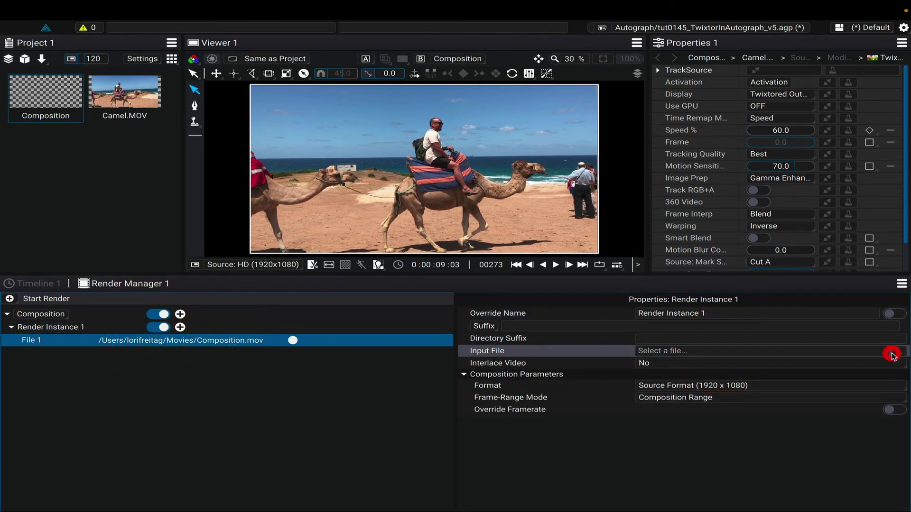
{"action": "left_click", "coordinate": [900, 353]}
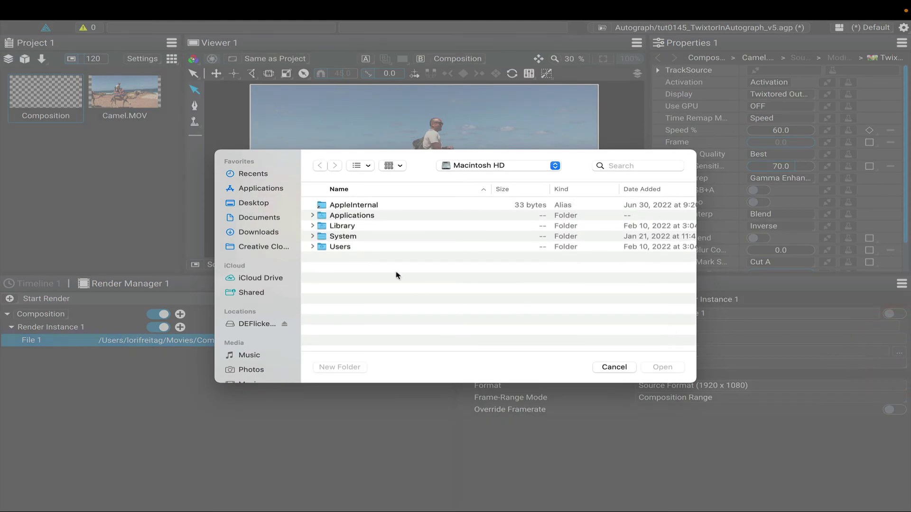
{"action": "left_click", "coordinate": [255, 203]}
{"action": "scroll", "coordinate": [380, 285], "scroll_direction": "down", "scroll_amount": 5}
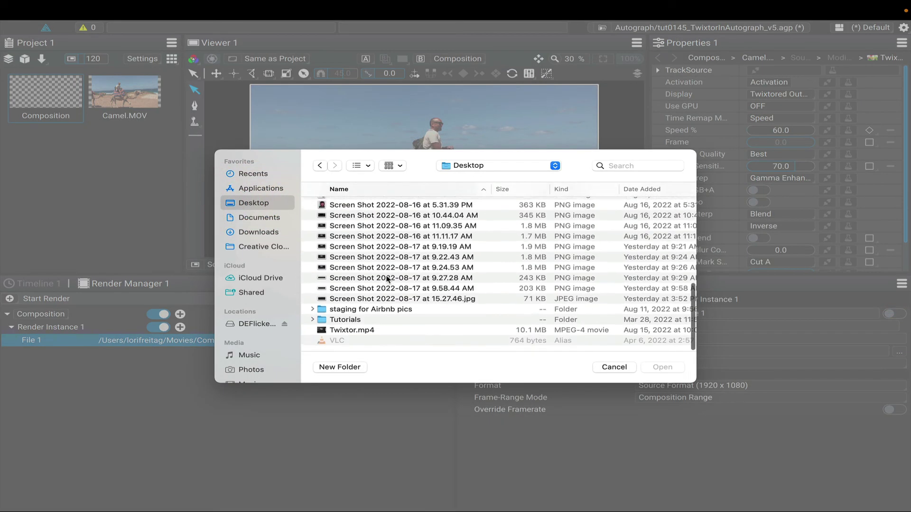
{"action": "double_click", "coordinate": [348, 327]}
{"action": "double_click", "coordinate": [341, 299]}
{"action": "double_click", "coordinate": [346, 226]}
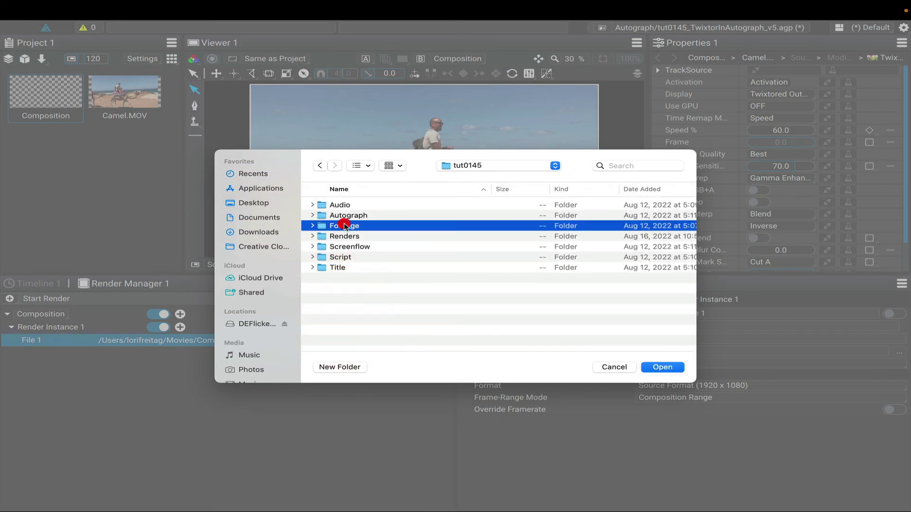